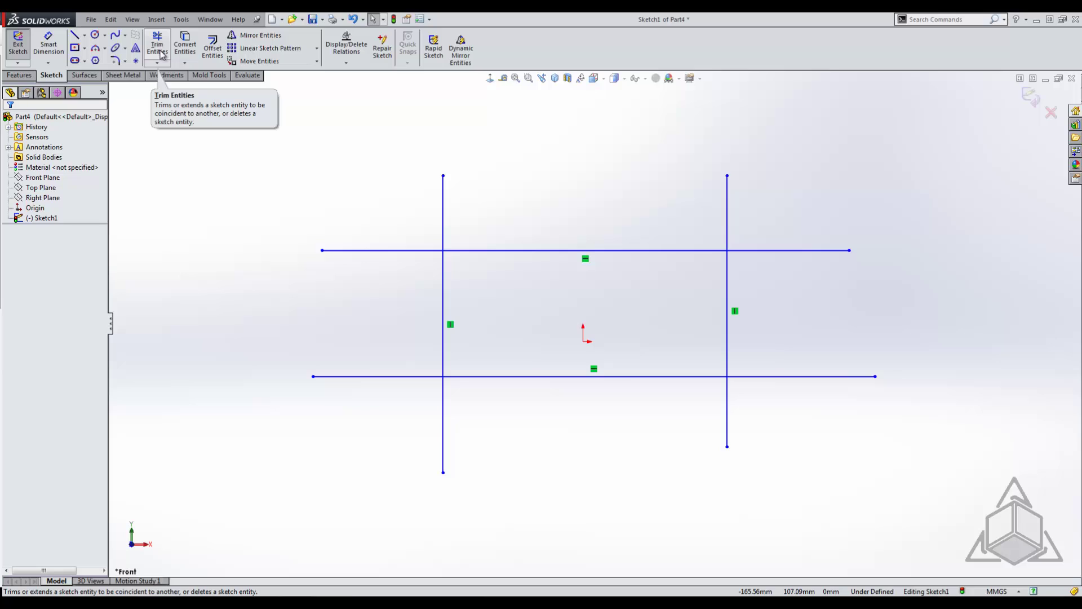
Trim the top line's left overhang and both vertical lines' top overhangs, then undo those trims
{"action": "left_click", "coordinate": [158, 48]}
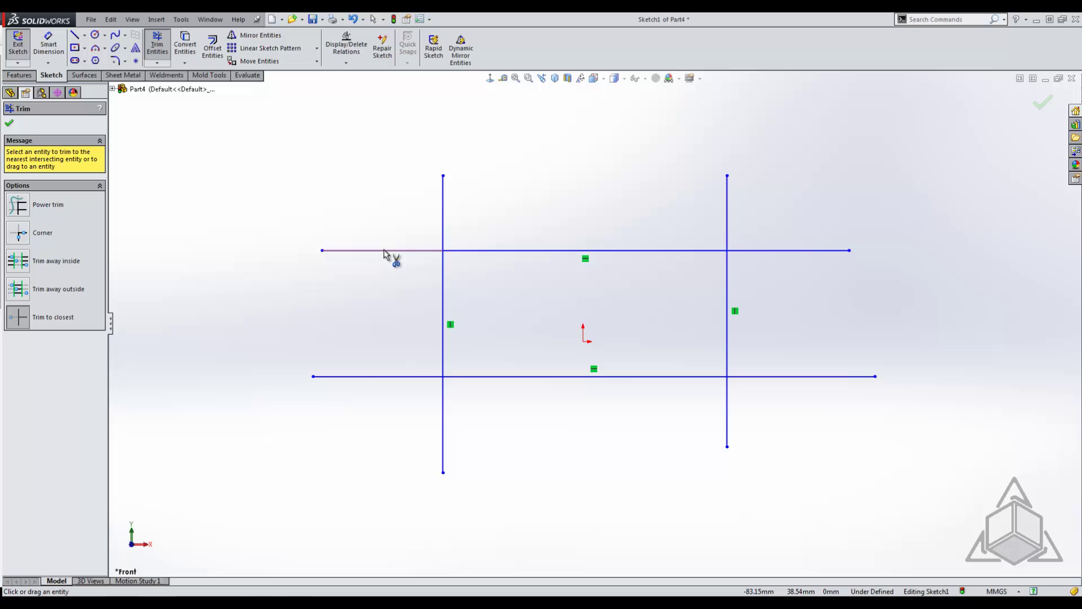
{"action": "left_click", "coordinate": [384, 250]}
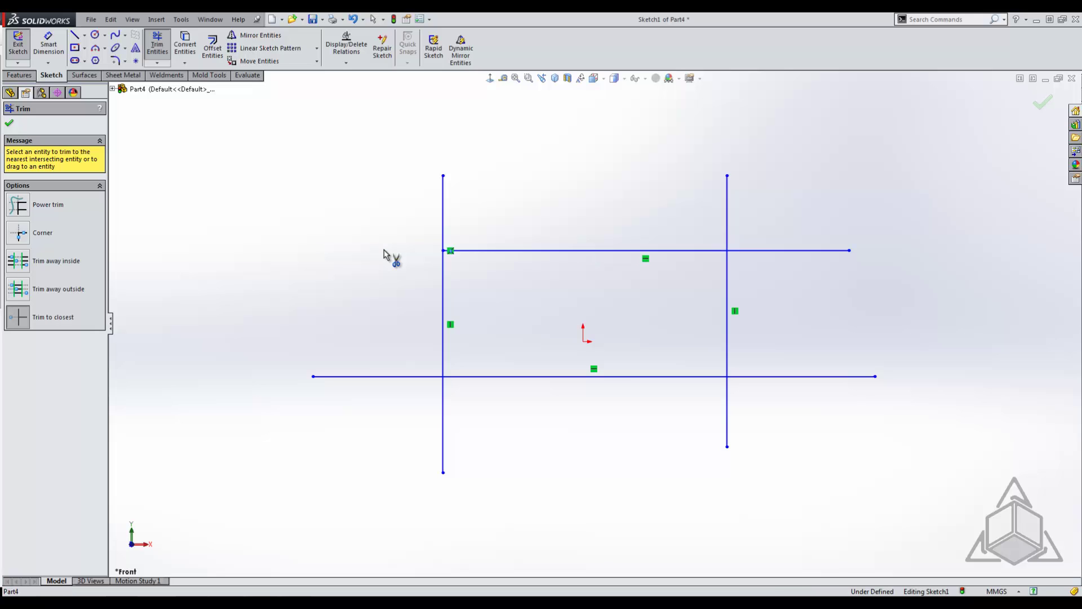
{"action": "left_click", "coordinate": [444, 214]}
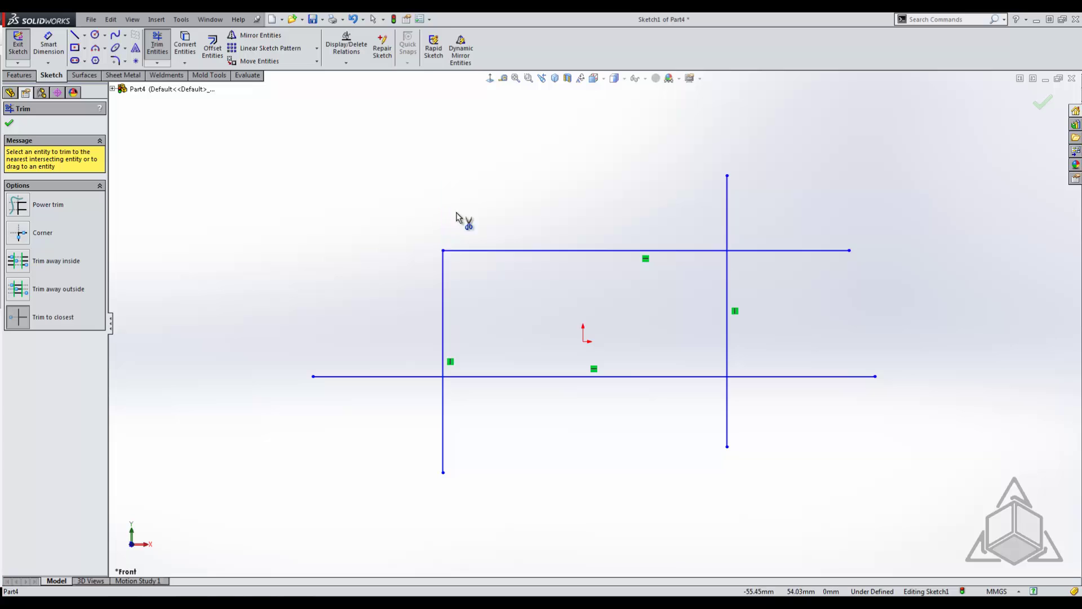
{"action": "left_click", "coordinate": [726, 224]}
{"action": "key", "text": "ctrl+z"}
{"action": "key", "text": "ctrl+z"}
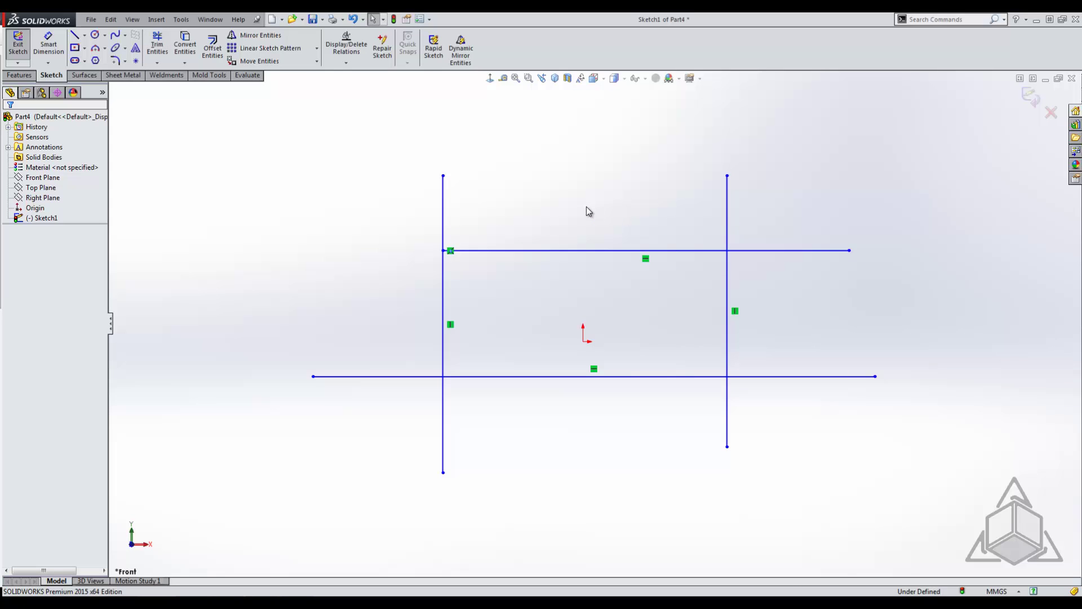
{"action": "key", "text": "ctrl+z"}
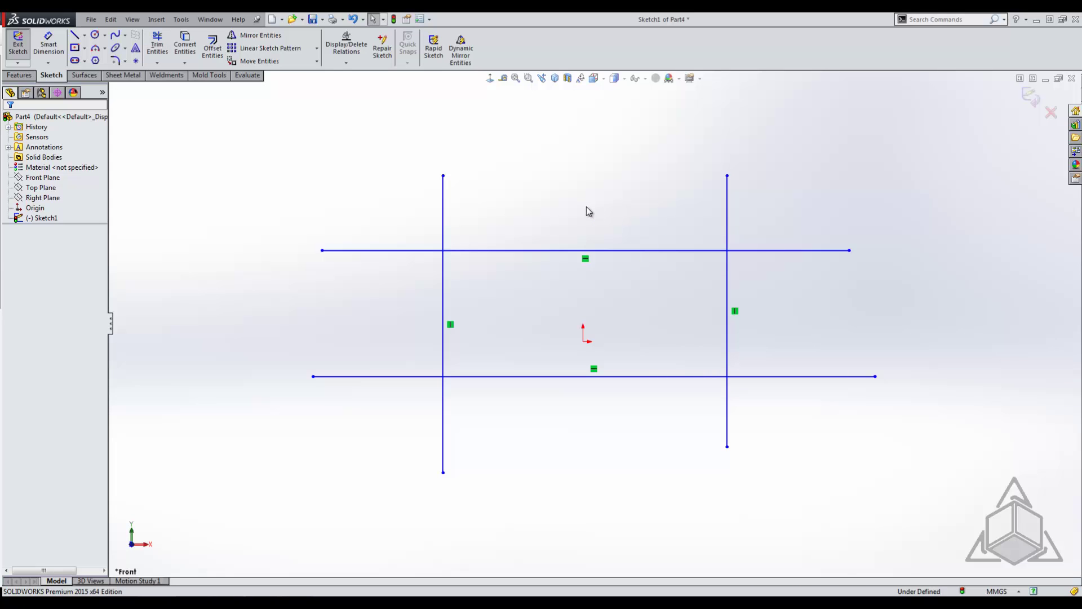
With Trim away outside, trim the top and bottom lines to between the verticals, then undo
{"action": "left_click", "coordinate": [157, 44]}
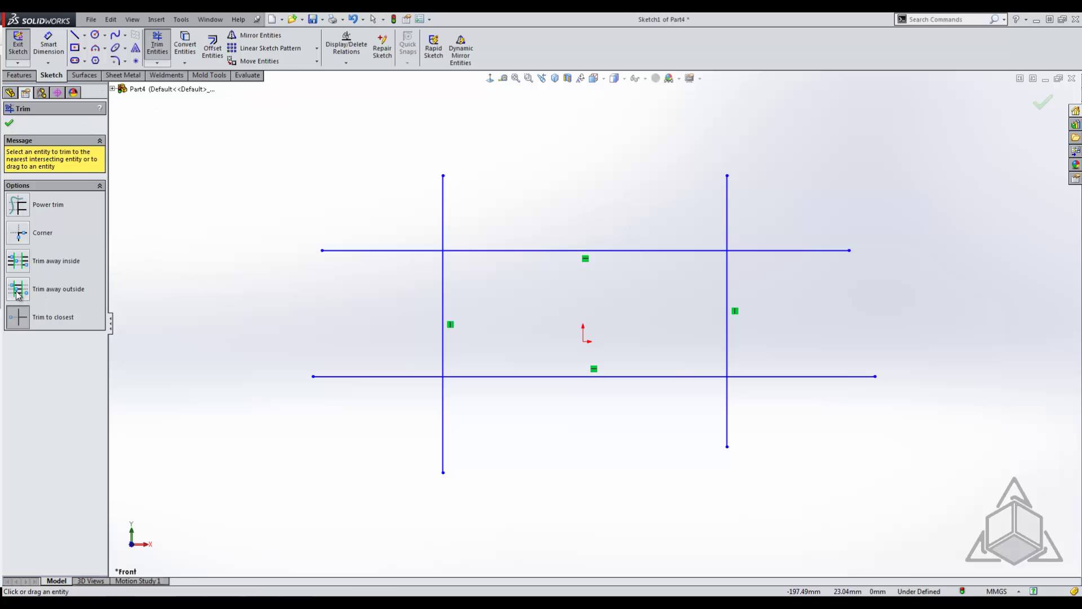
{"action": "left_click", "coordinate": [17, 293]}
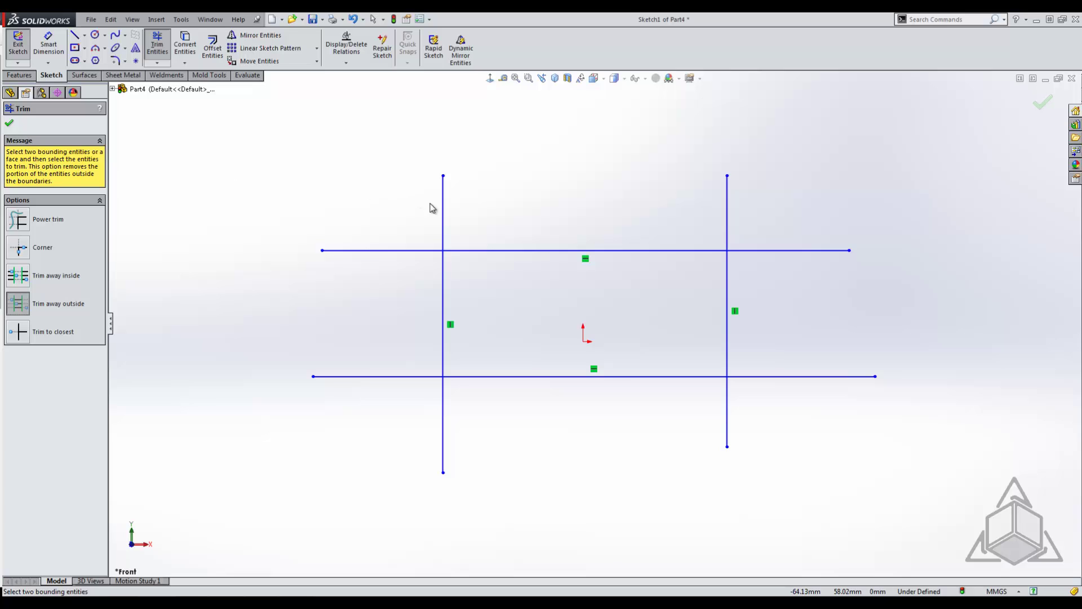
{"action": "left_click", "coordinate": [443, 210]}
{"action": "left_click", "coordinate": [728, 226]}
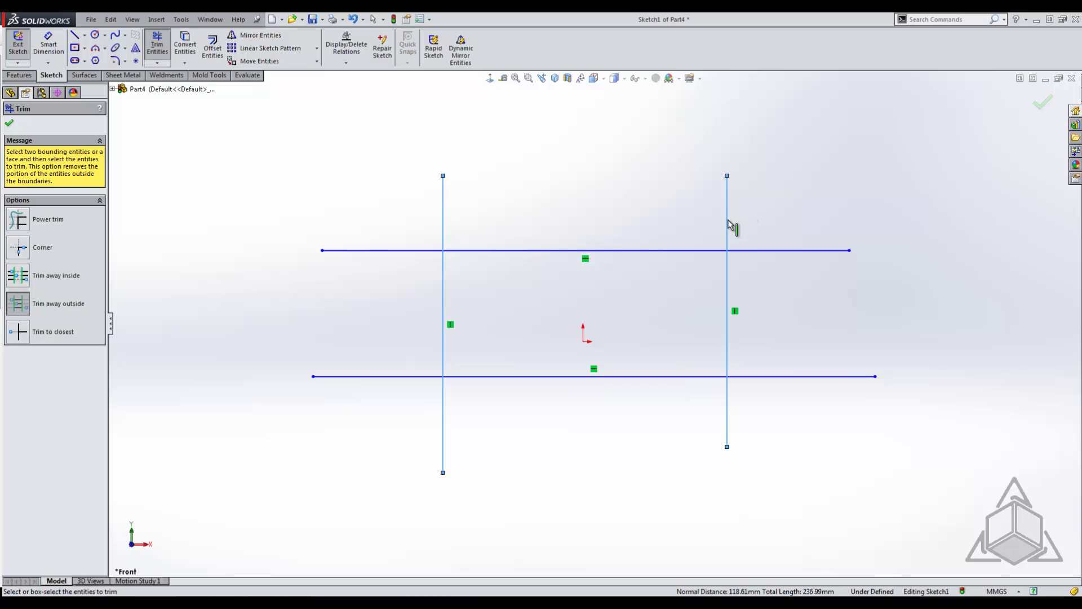
{"action": "left_click", "coordinate": [665, 251]}
{"action": "left_click", "coordinate": [635, 377]}
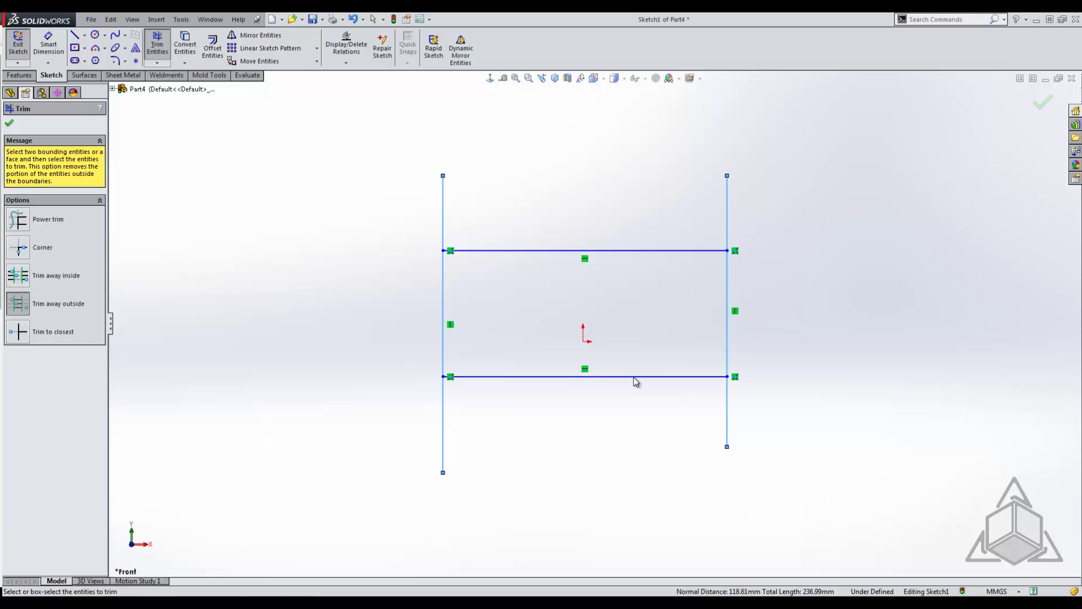
{"action": "key", "text": "Escape"}
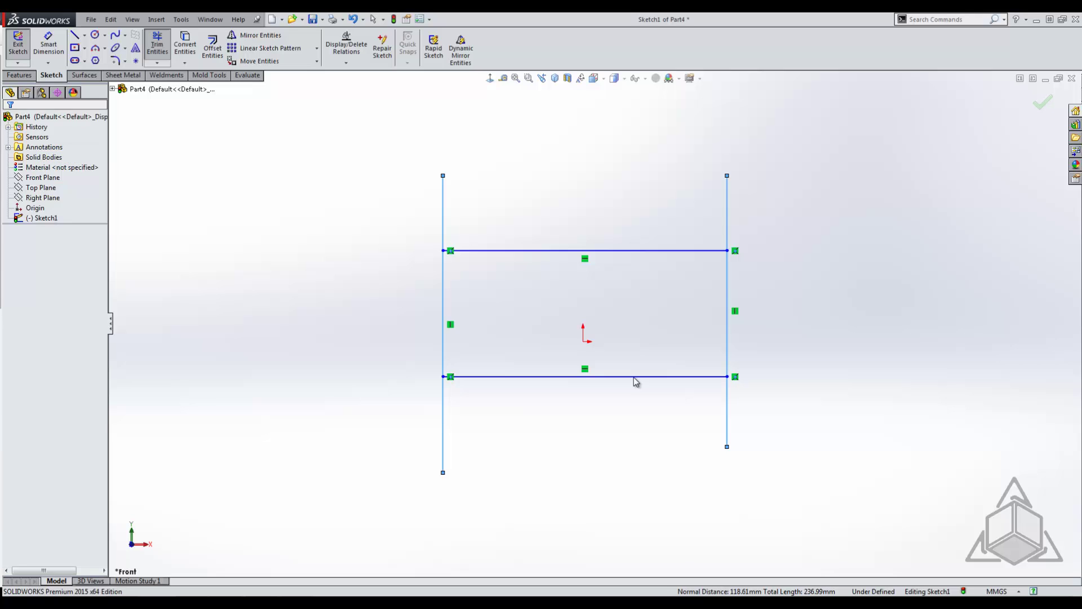
{"action": "key", "text": "ctrl+z"}
{"action": "key", "text": "ctrl+z"}
With Trim away inside, cut the top and bottom lines between the verticals, then undo
{"action": "left_click", "coordinate": [158, 45]}
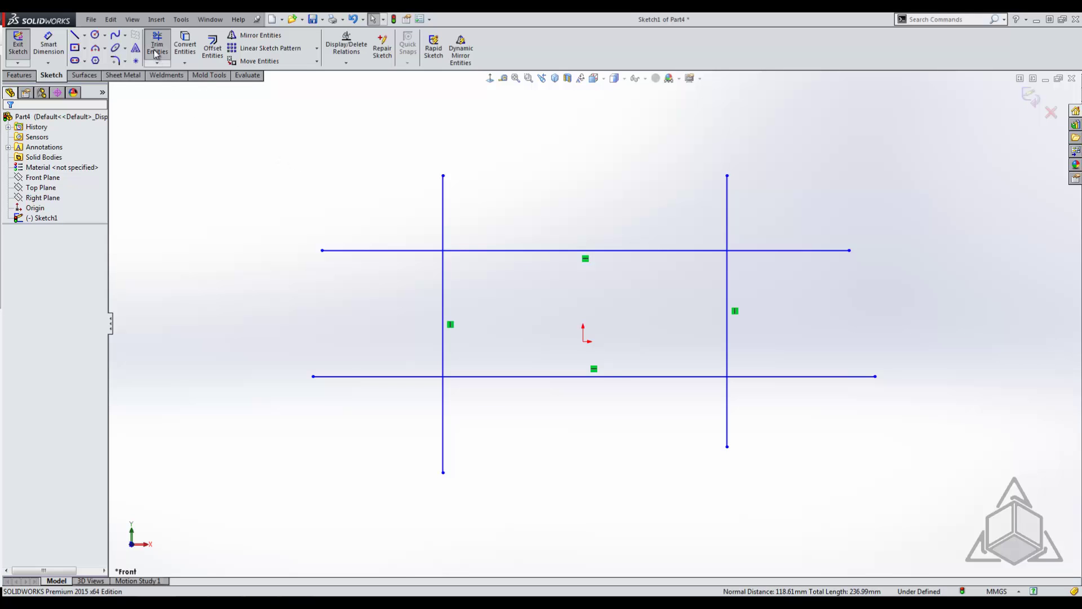
{"action": "left_click", "coordinate": [28, 280]}
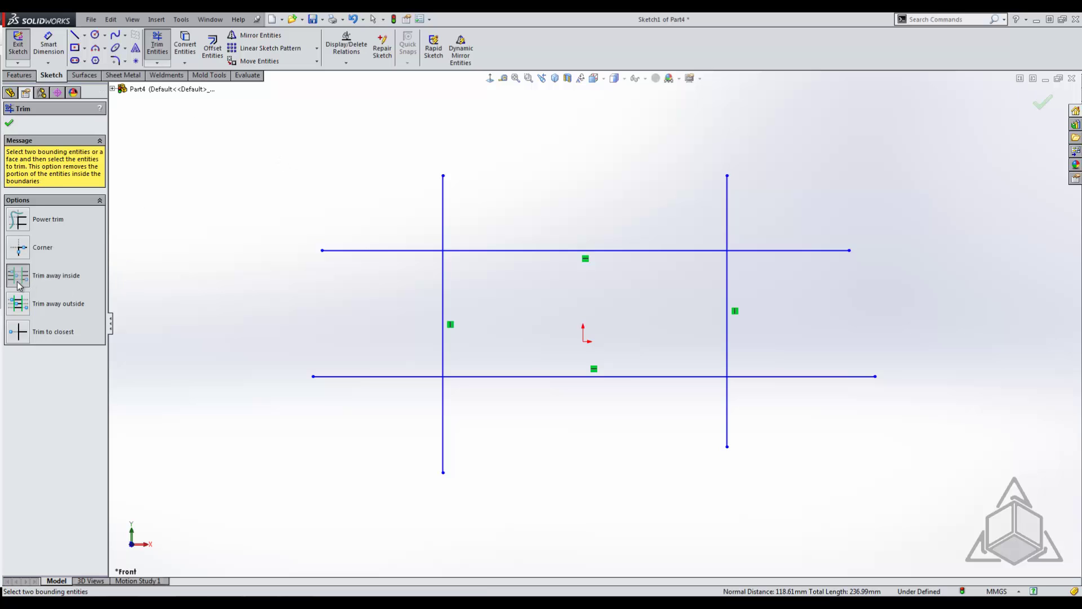
{"action": "left_click", "coordinate": [443, 208]}
{"action": "left_click", "coordinate": [728, 219]}
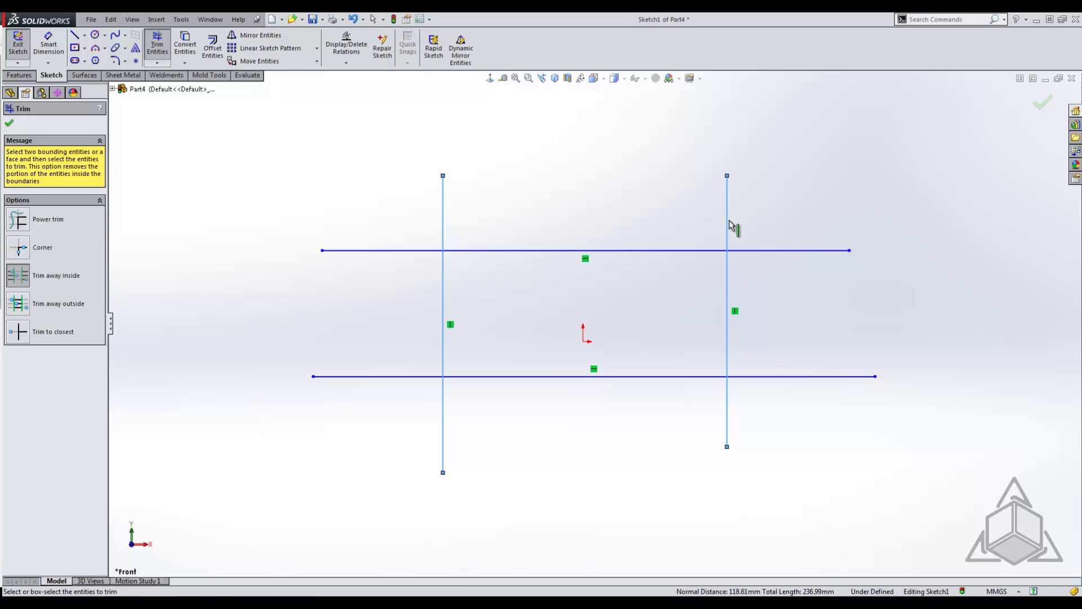
{"action": "left_click", "coordinate": [644, 251]}
{"action": "left_click", "coordinate": [641, 377]}
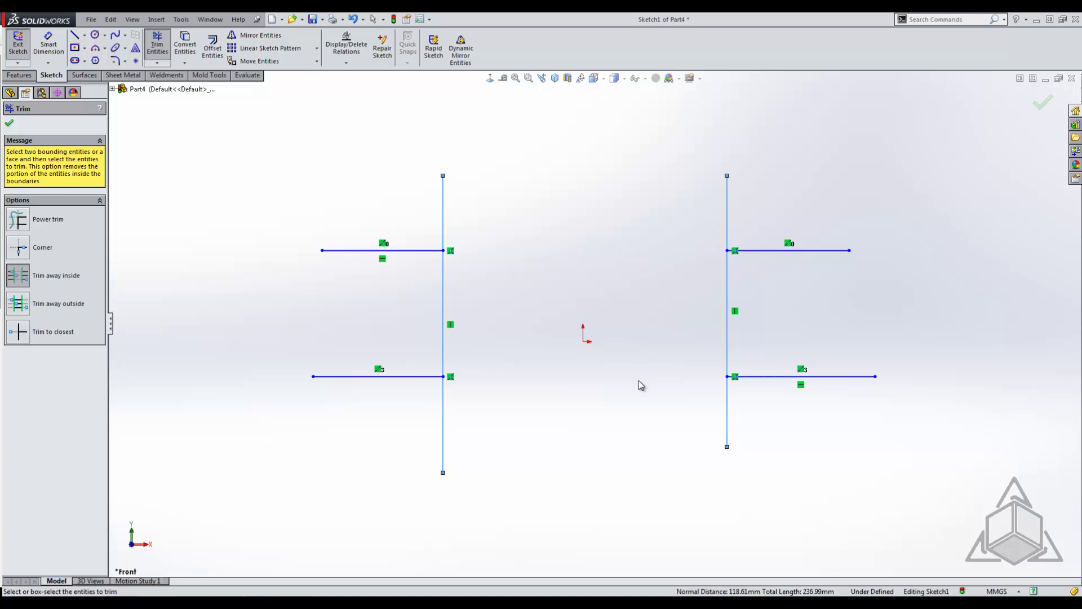
{"action": "key", "text": "ctrl+z"}
{"action": "key", "text": "ctrl+z"}
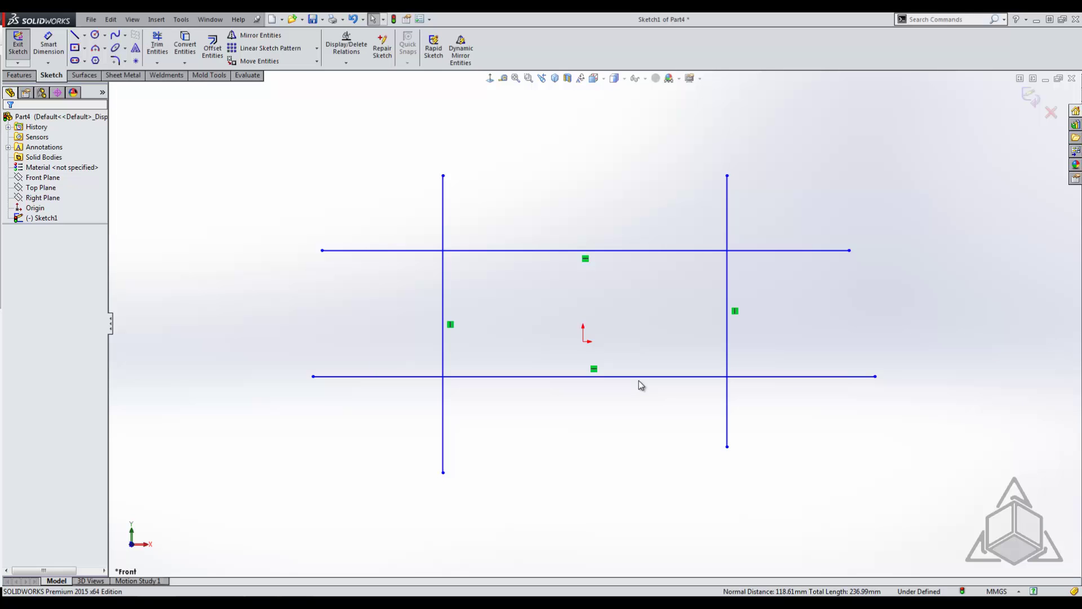
Corner-trim the top and left lines into a corner, then undo it
{"action": "left_click", "coordinate": [161, 48]}
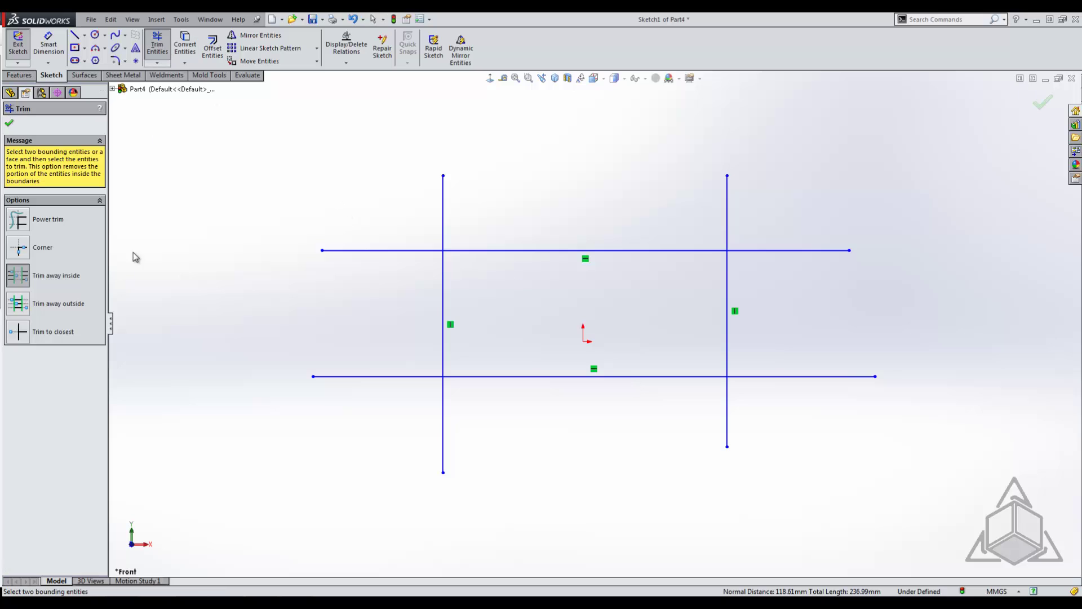
{"action": "left_click", "coordinate": [21, 251]}
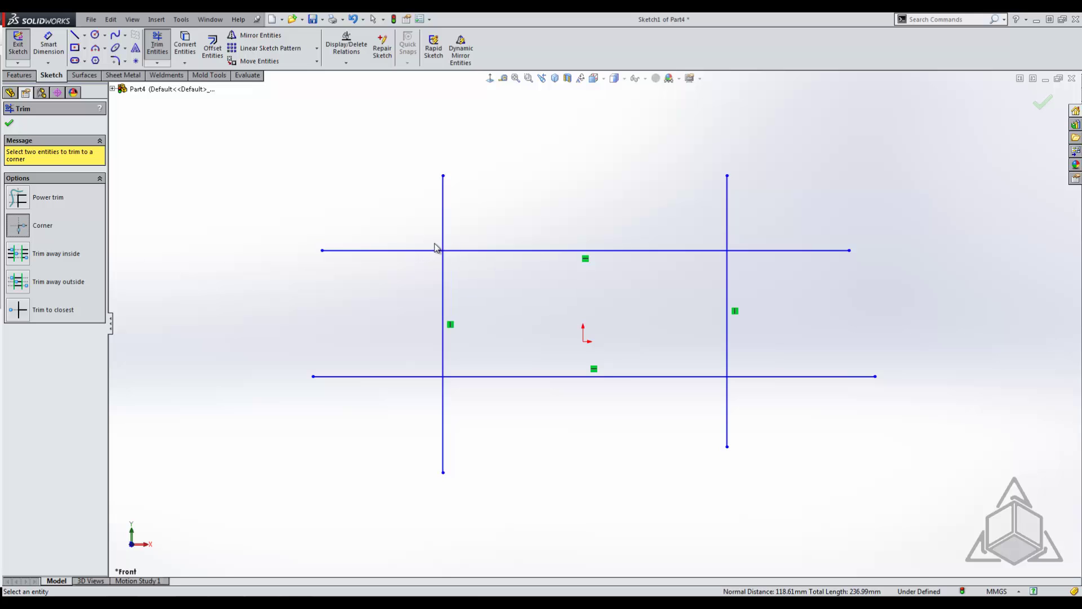
{"action": "left_click", "coordinate": [342, 250]}
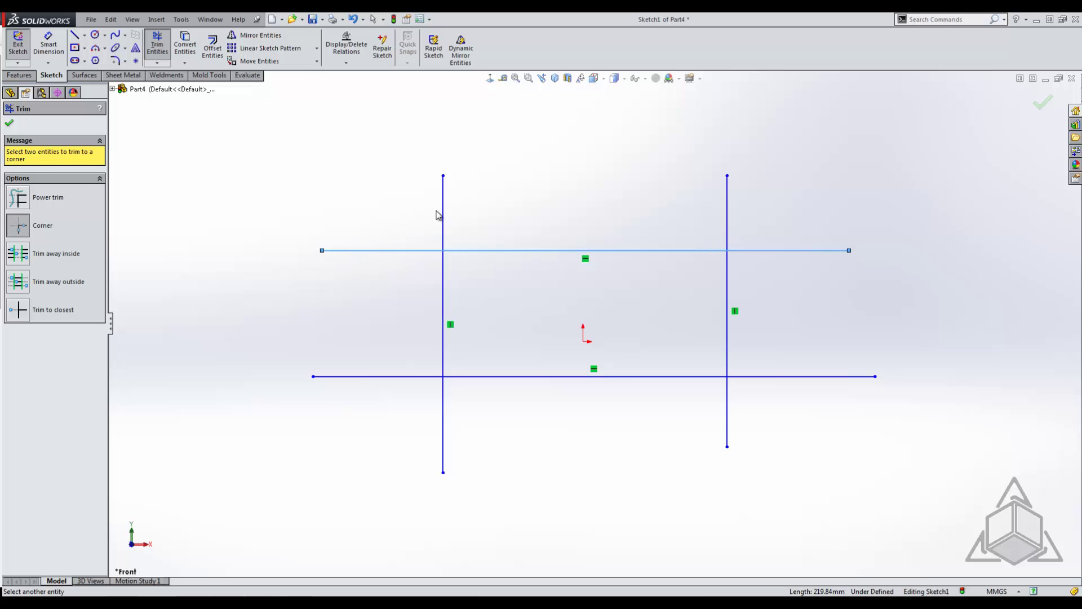
{"action": "left_click", "coordinate": [443, 215]}
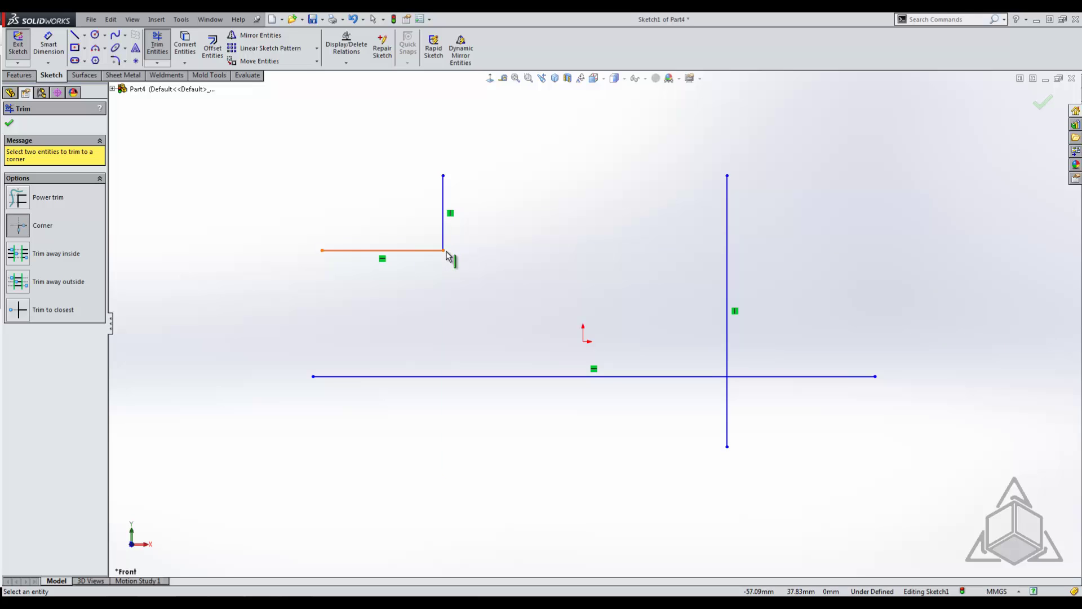
{"action": "key", "text": "ctrl+z"}
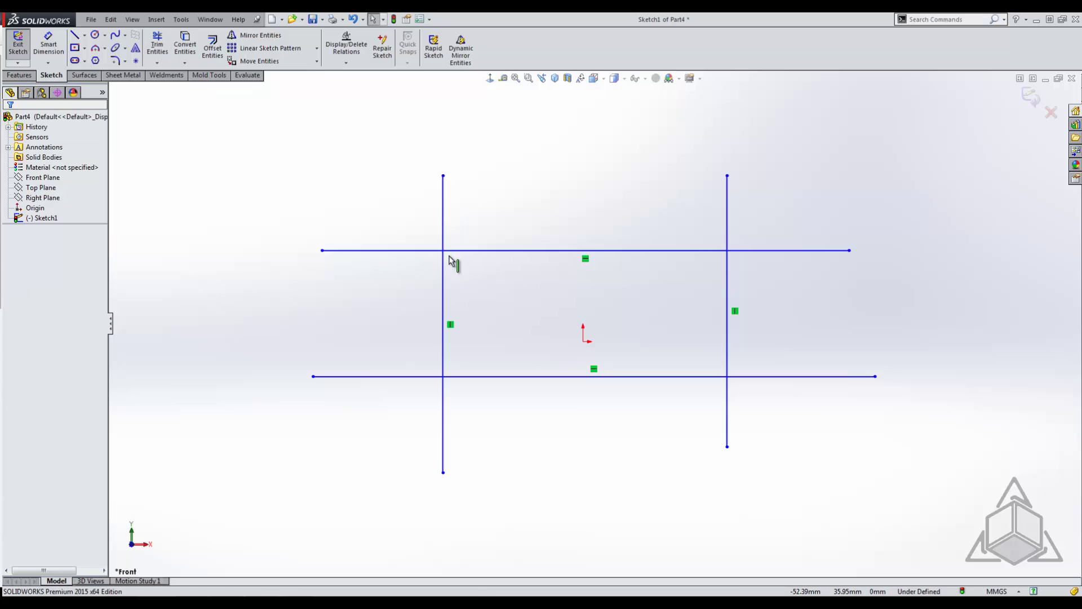
Corner-trim again picking the left line before the top line, then undo
{"action": "left_click", "coordinate": [157, 45]}
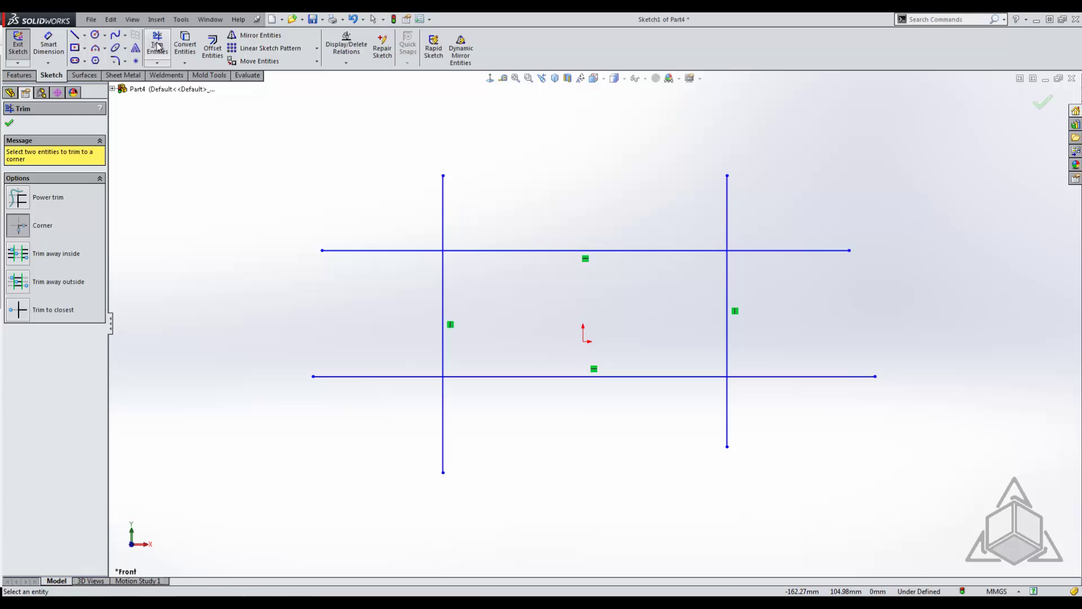
{"action": "left_click", "coordinate": [443, 293]}
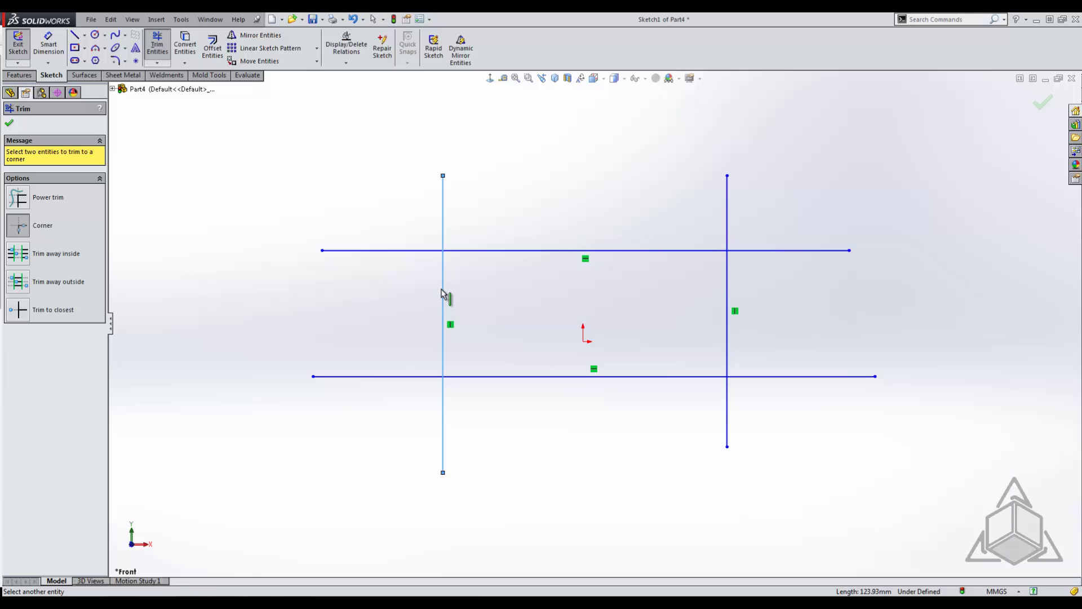
{"action": "left_click", "coordinate": [471, 251]}
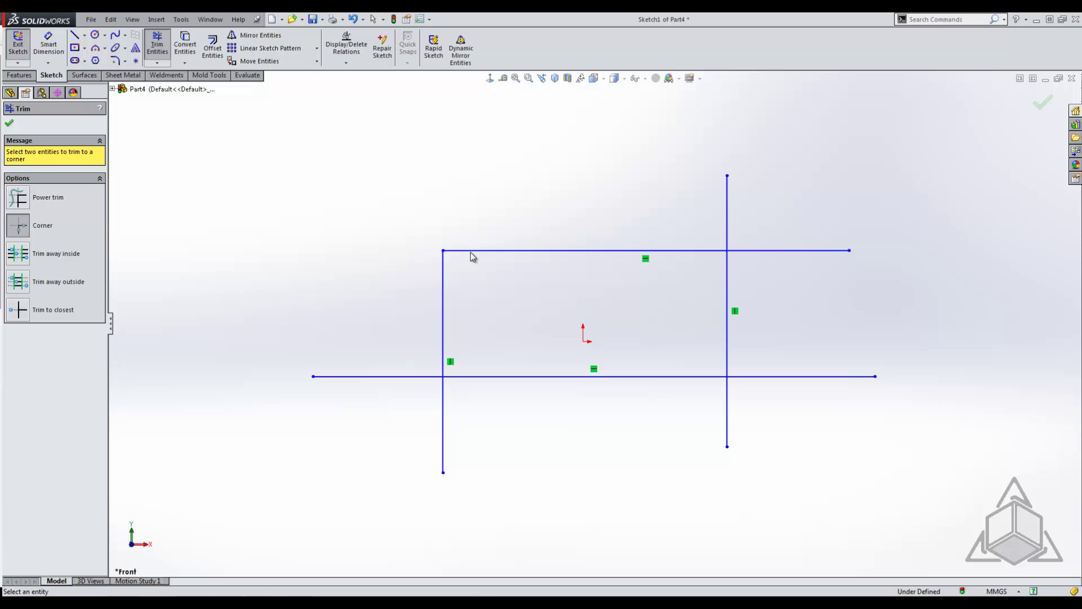
{"action": "key", "text": "ctrl+z"}
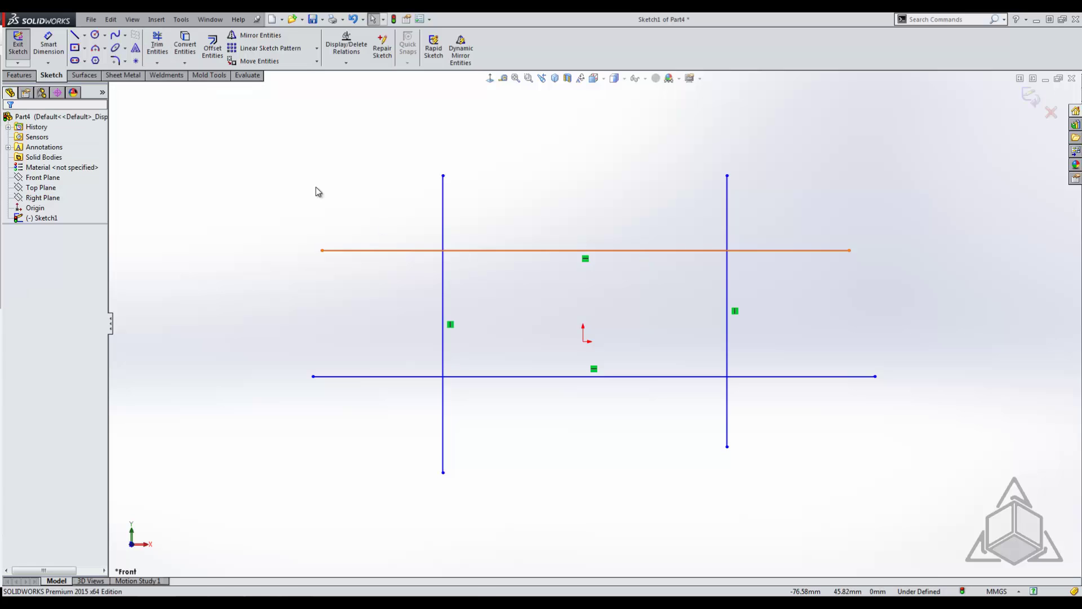
Power-trim the top and right overhangs, then undo the bottom and left sweep
{"action": "left_click", "coordinate": [155, 51]}
{"action": "left_click", "coordinate": [18, 198]}
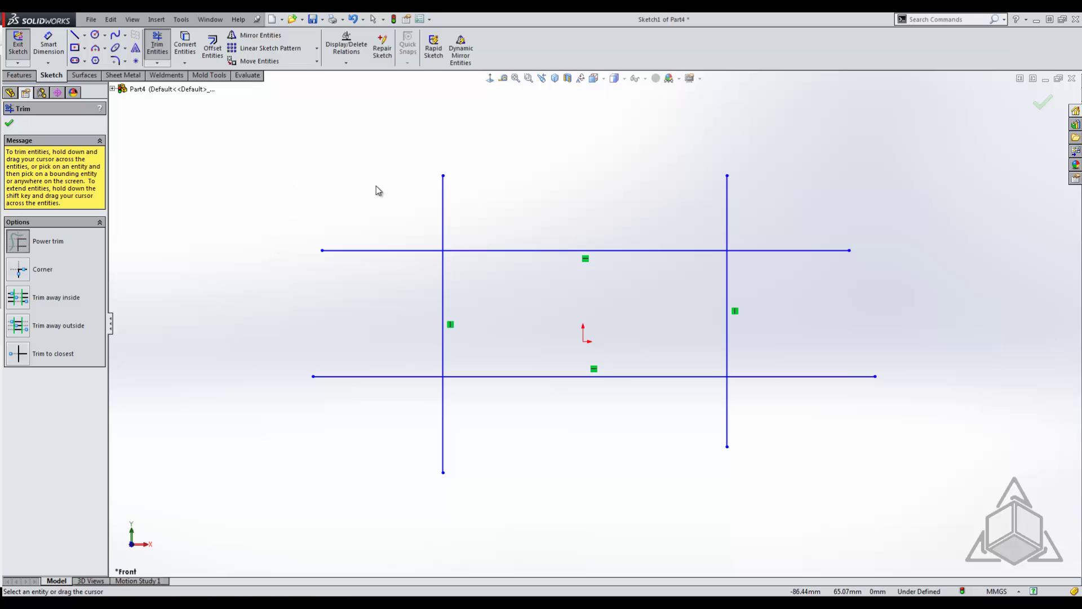
{"action": "mouse_move", "coordinate": [262, 188]}
{"action": "left_mouse_down"}
{"action": "mouse_move", "coordinate": [166, 198]}
{"action": "mouse_move", "coordinate": [157, 177]}
{"action": "mouse_move", "coordinate": [182, 163]}
{"action": "mouse_move", "coordinate": [231, 168]}
{"action": "mouse_move", "coordinate": [280, 143]}
{"action": "mouse_move", "coordinate": [262, 144]}
{"action": "mouse_move", "coordinate": [254, 171]}
{"action": "mouse_move", "coordinate": [289, 180]}
{"action": "mouse_move", "coordinate": [380, 151]}
{"action": "left_mouse_up"}
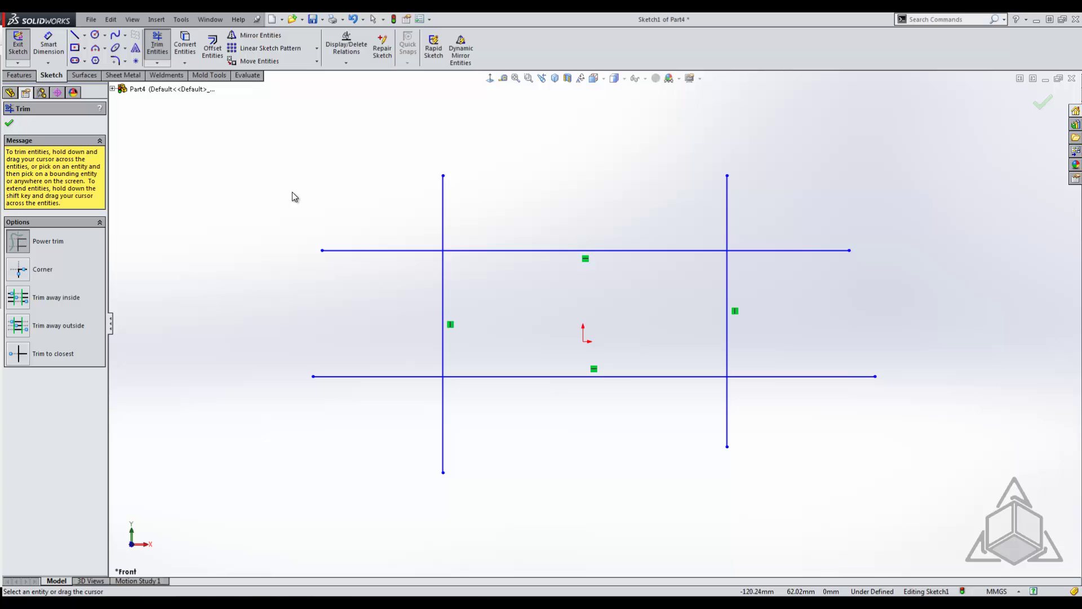
{"action": "mouse_move", "coordinate": [291, 182]}
{"action": "left_mouse_down"}
{"action": "mouse_move", "coordinate": [405, 197]}
{"action": "mouse_move", "coordinate": [810, 201]}
{"action": "mouse_move", "coordinate": [822, 388]}
{"action": "left_mouse_up"}
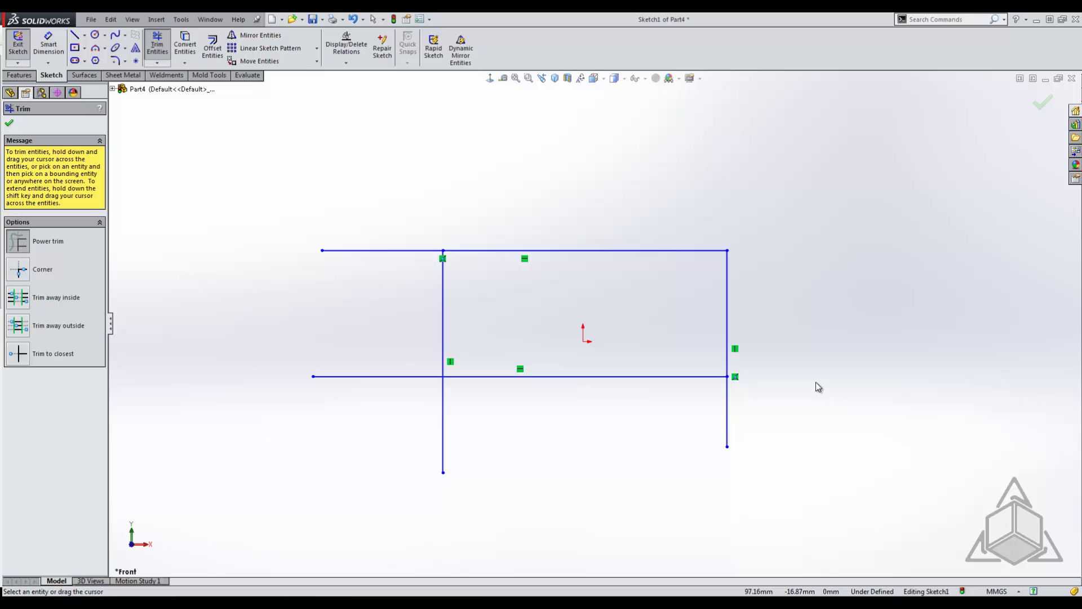
{"action": "mouse_move", "coordinate": [803, 394]}
{"action": "left_mouse_down"}
{"action": "mouse_move", "coordinate": [758, 418]}
{"action": "mouse_move", "coordinate": [635, 413]}
{"action": "mouse_move", "coordinate": [679, 427]}
{"action": "mouse_move", "coordinate": [756, 414]}
{"action": "left_mouse_up"}
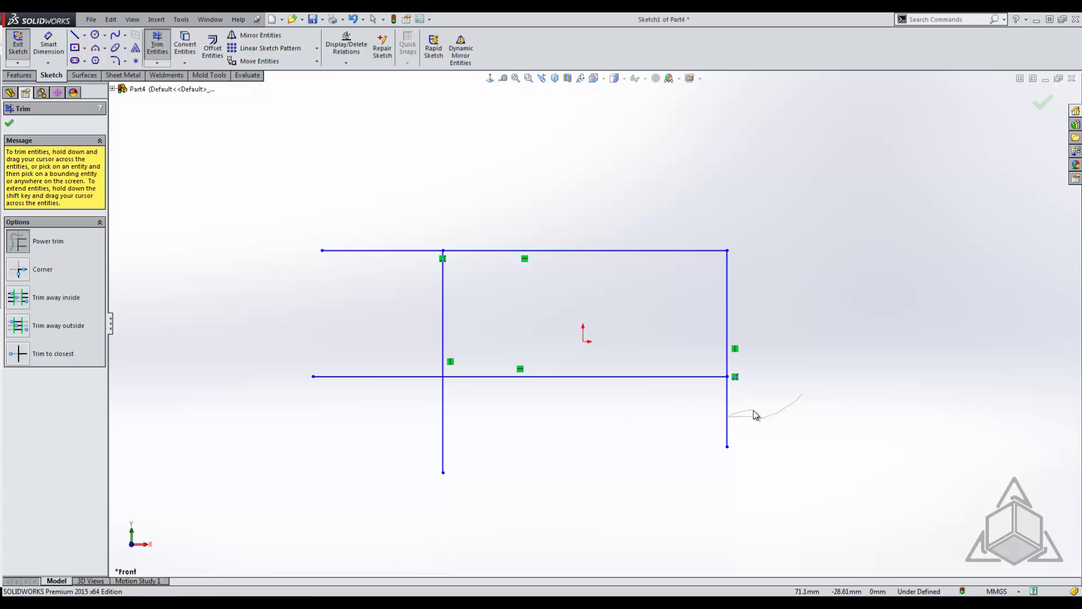
{"action": "left_click_drag", "start_coordinate": [755, 415], "coordinate": [756, 414]}
{"action": "mouse_move", "coordinate": [758, 407]}
{"action": "left_mouse_down"}
{"action": "mouse_move", "coordinate": [679, 410]}
{"action": "mouse_move", "coordinate": [399, 363]}
{"action": "mouse_move", "coordinate": [386, 220]}
{"action": "mouse_move", "coordinate": [309, 201]}
{"action": "left_mouse_up"}
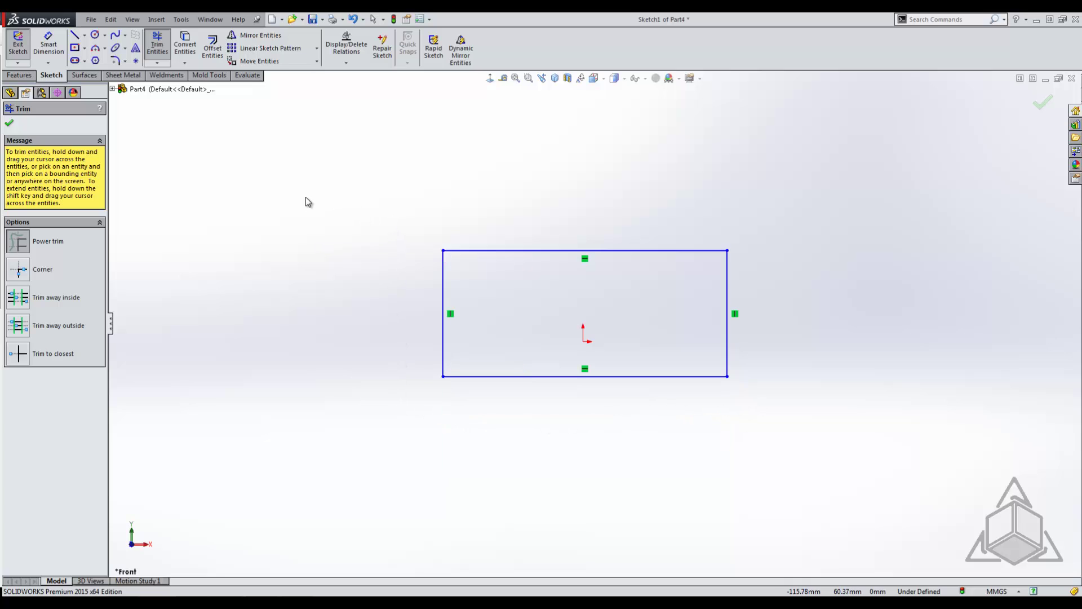
{"action": "key", "text": "ctrl+z"}
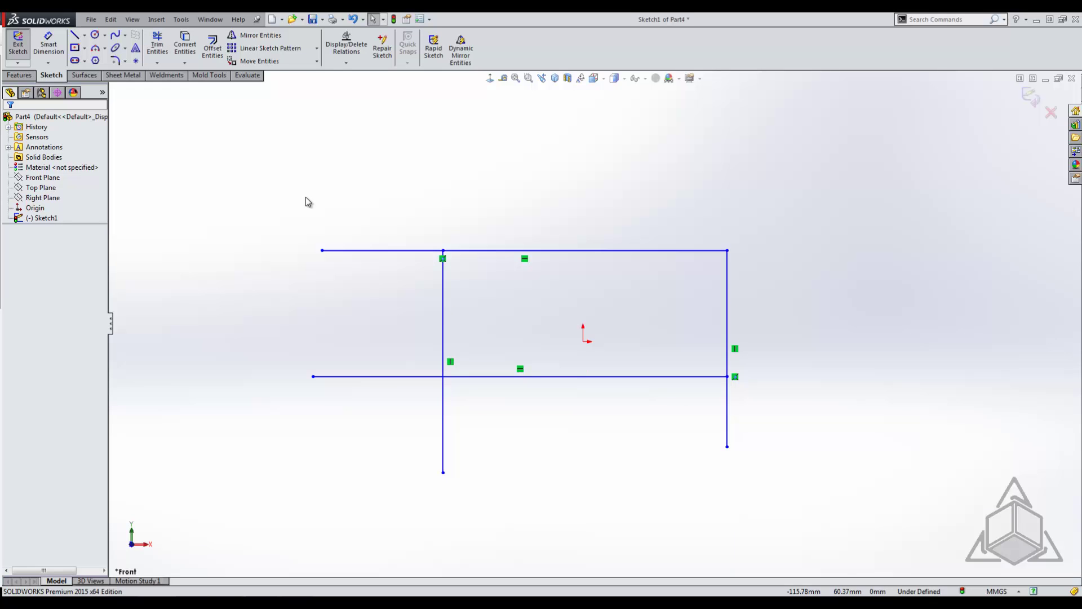